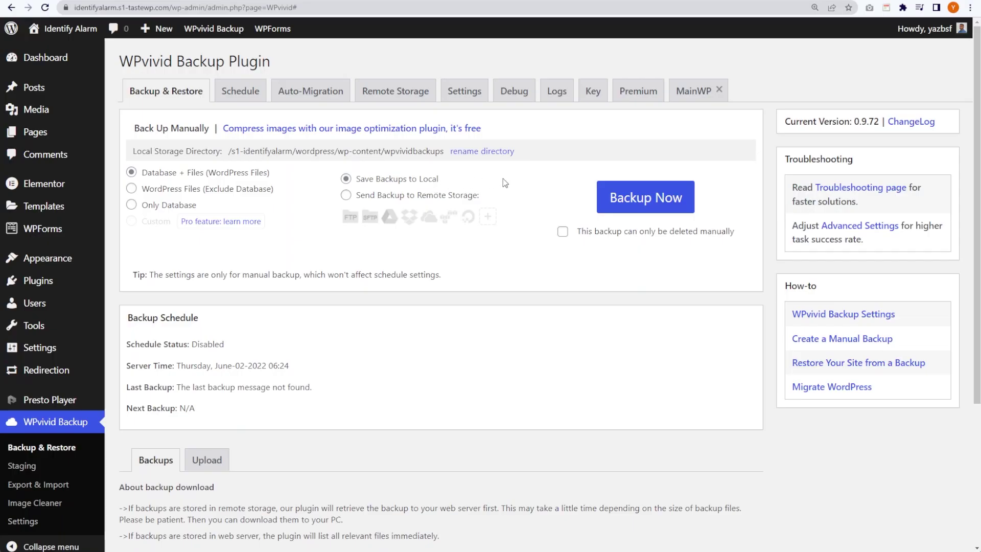
Start a WPvivid backup of the site's database and files with Backup Now.
click(651, 207)
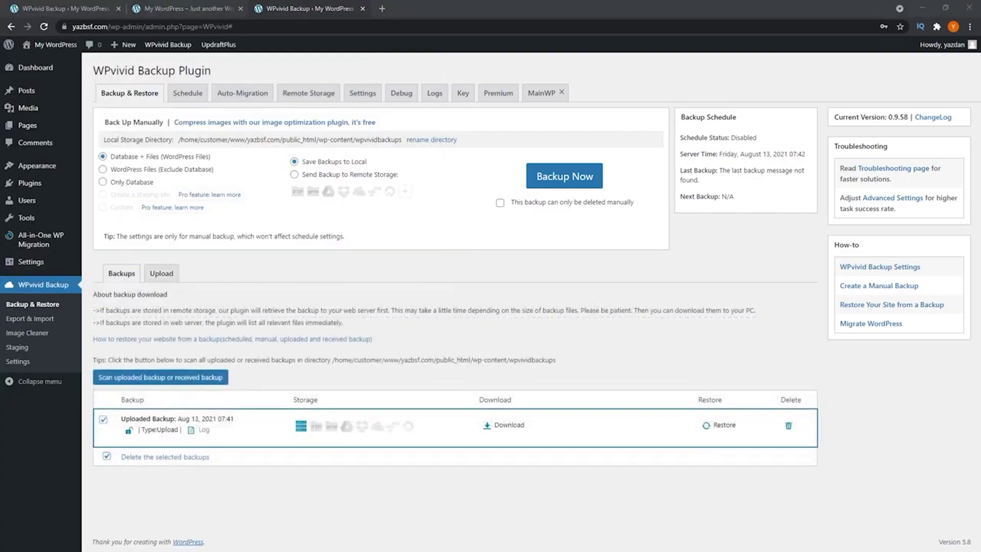
Restore from the uploaded Aug 13, 2021 backup, then attach Cloned Website.zip to the email draft.
click(723, 426)
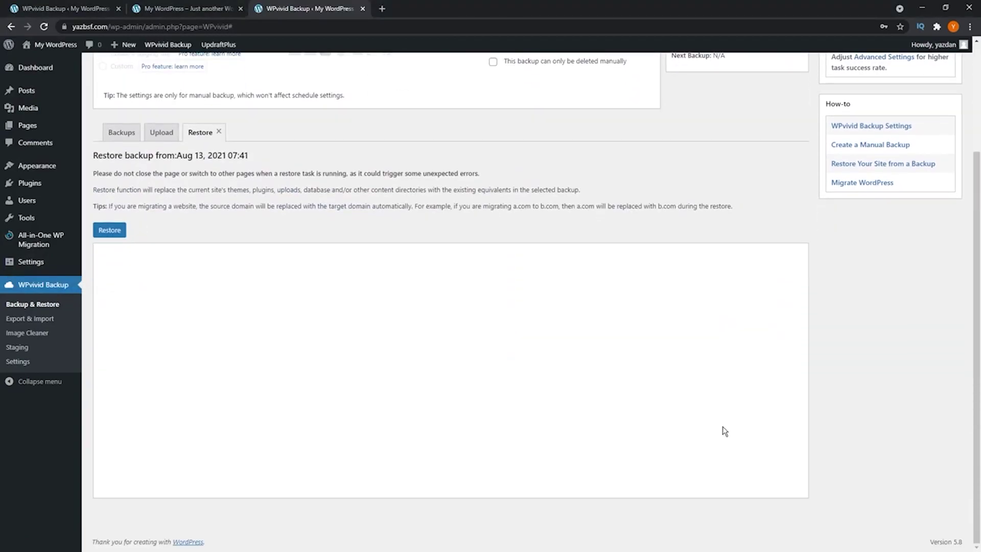
click(110, 230)
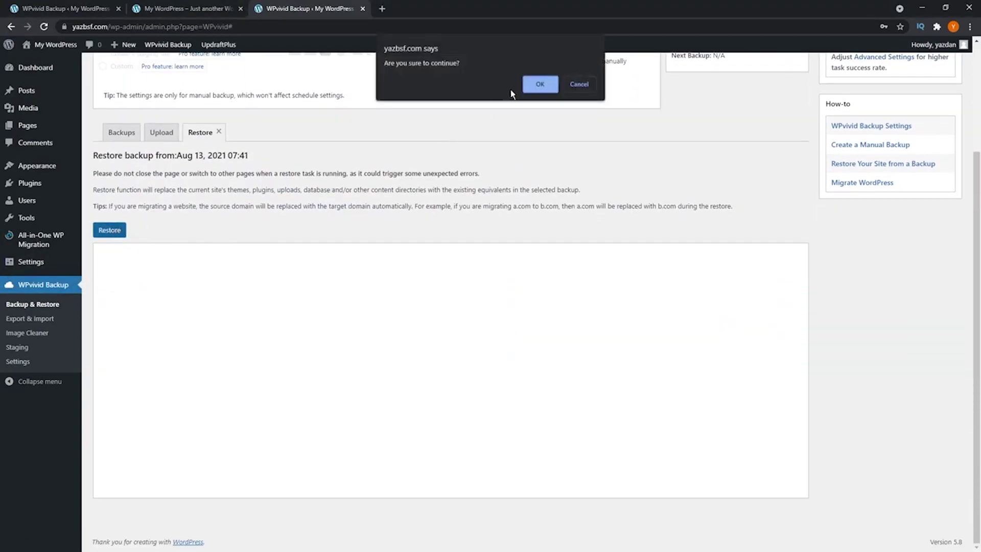
click(530, 87)
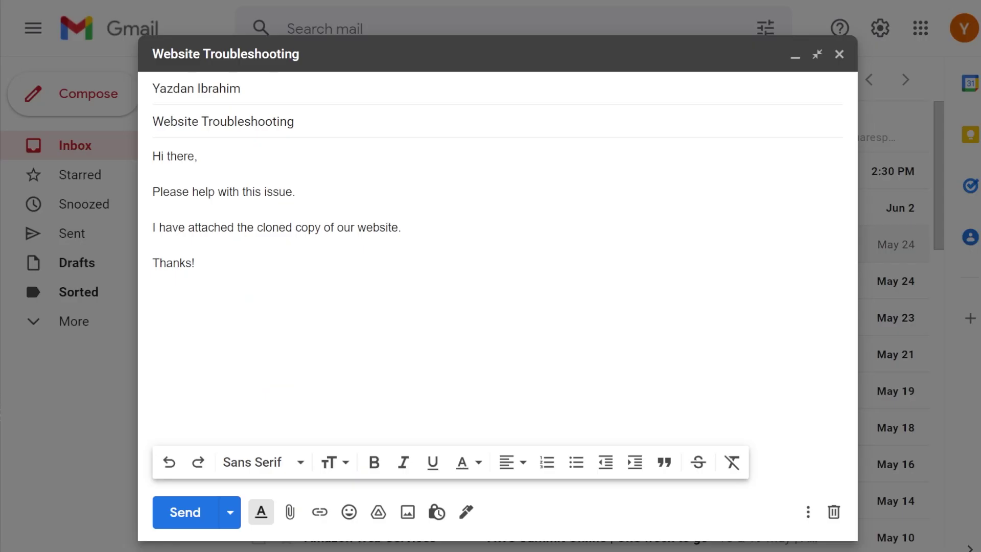
mouse_move(970, 408)
mouse_down()
mouse_move(593, 385)
mouse_move(422, 392)
mouse_move(475, 403)
mouse_up()
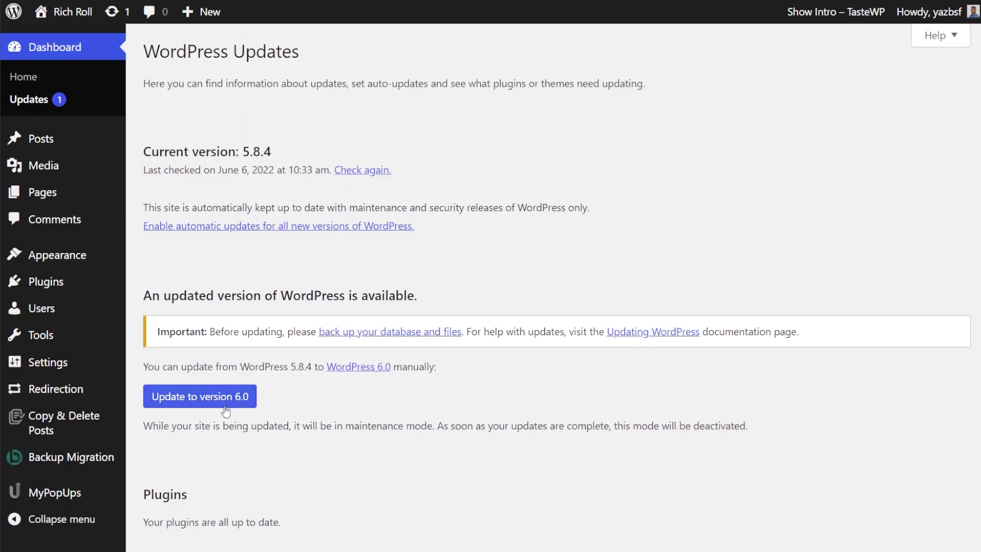
Start updating WordPress to version 6.0.
click(218, 400)
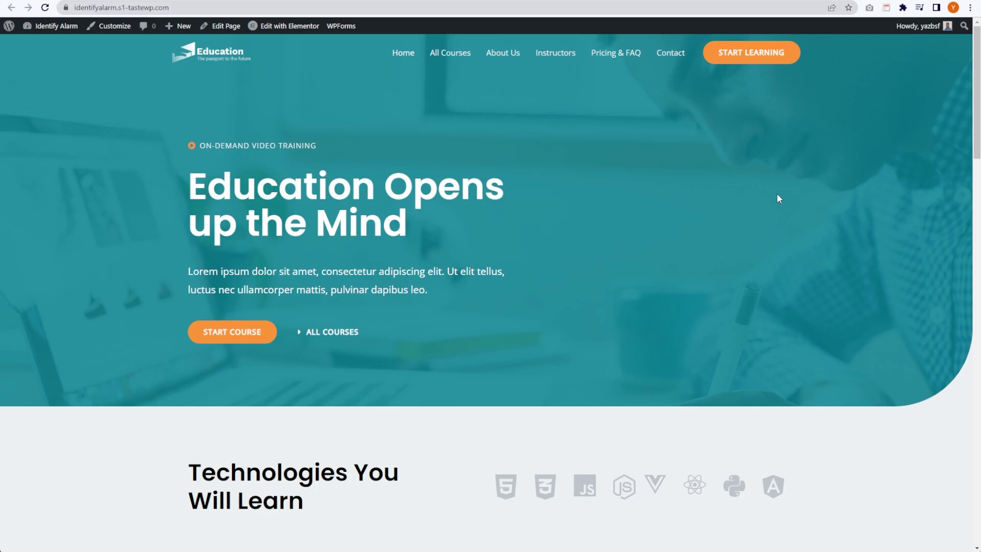
scroll(776, 194, down, 15)
scroll(776, 197, down, 8)
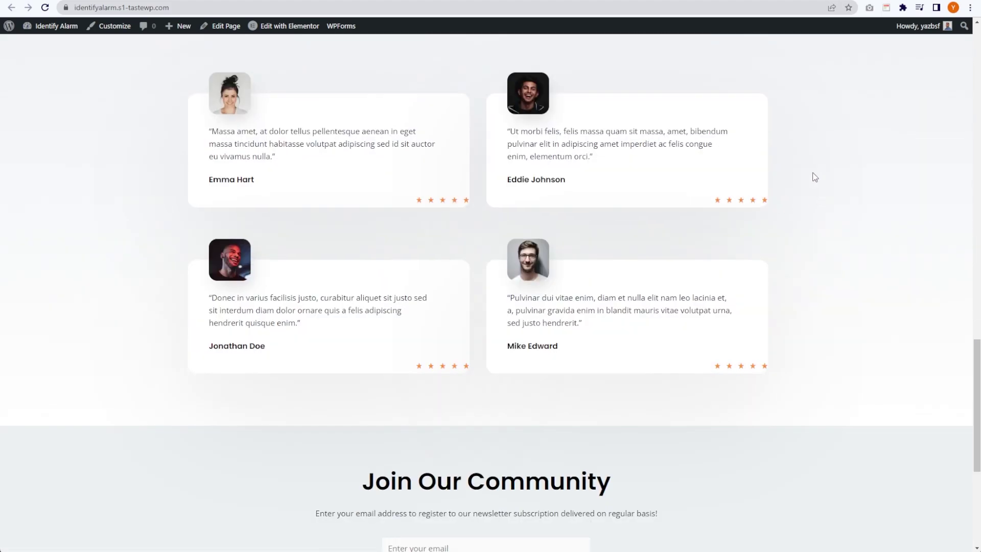
scroll(755, 321, down, 4)
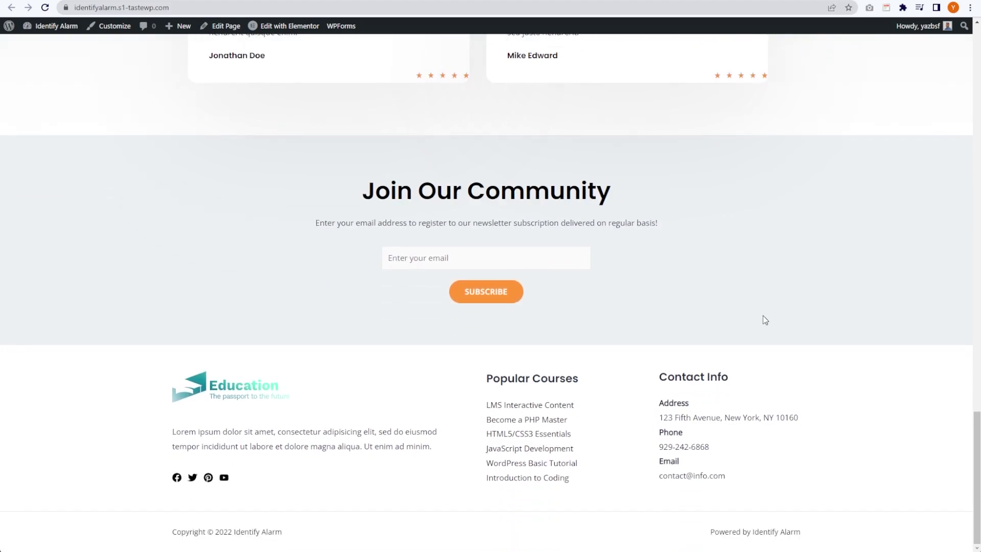
scroll(762, 314, up, 15)
scroll(760, 313, up, 10)
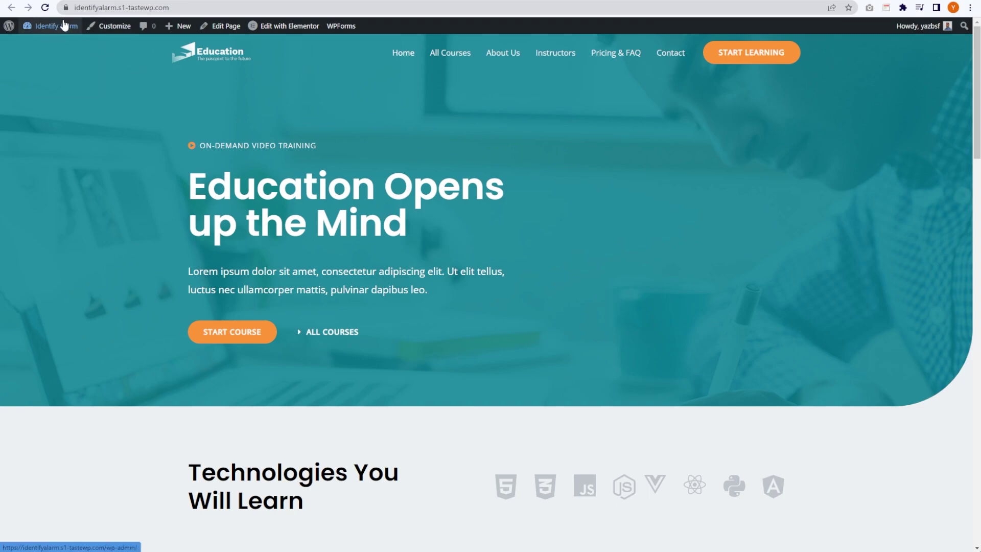
Search Add New plugins for 'wpvivid', then install and activate Migration, Backup, Staging – WPvivid.
mouse_move(54, 26)
click(46, 42)
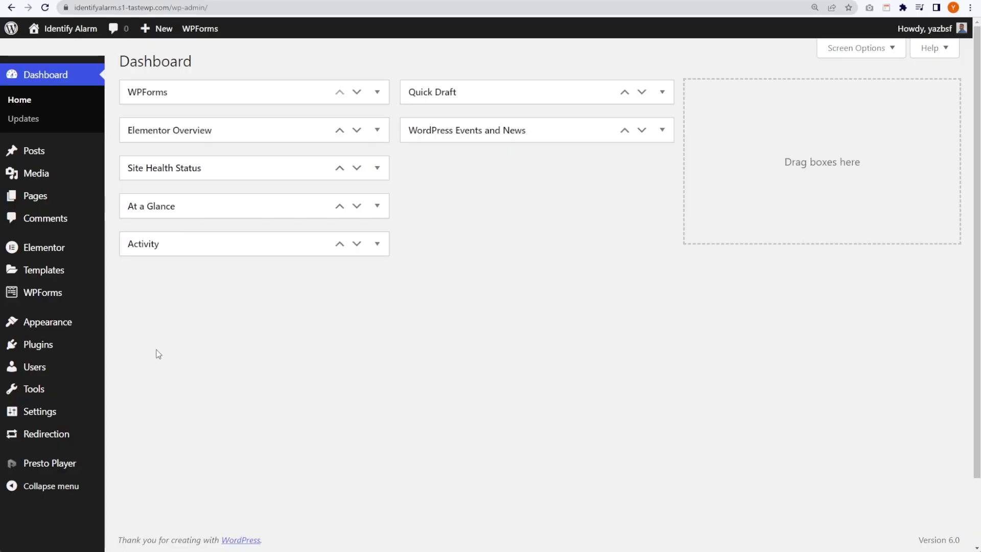
mouse_move(76, 352)
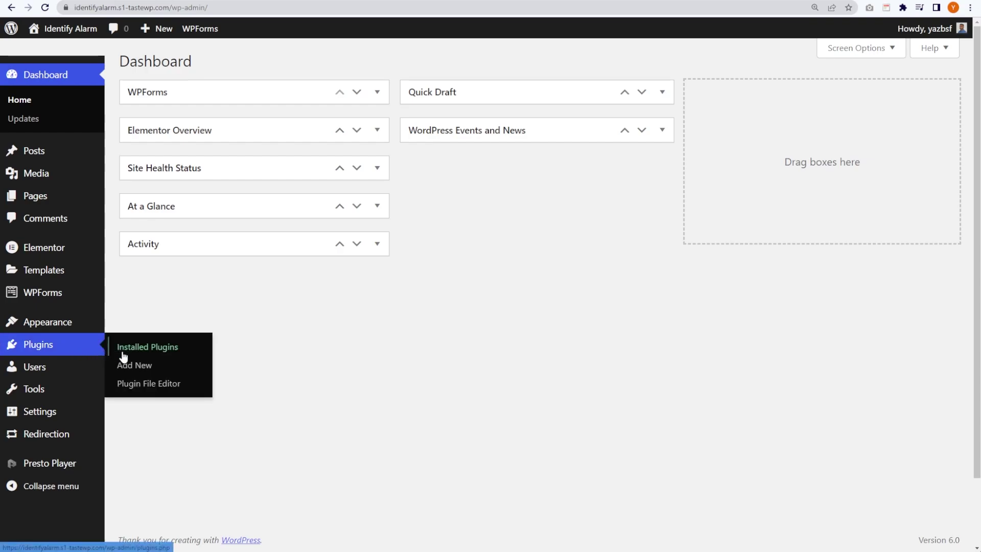
click(140, 369)
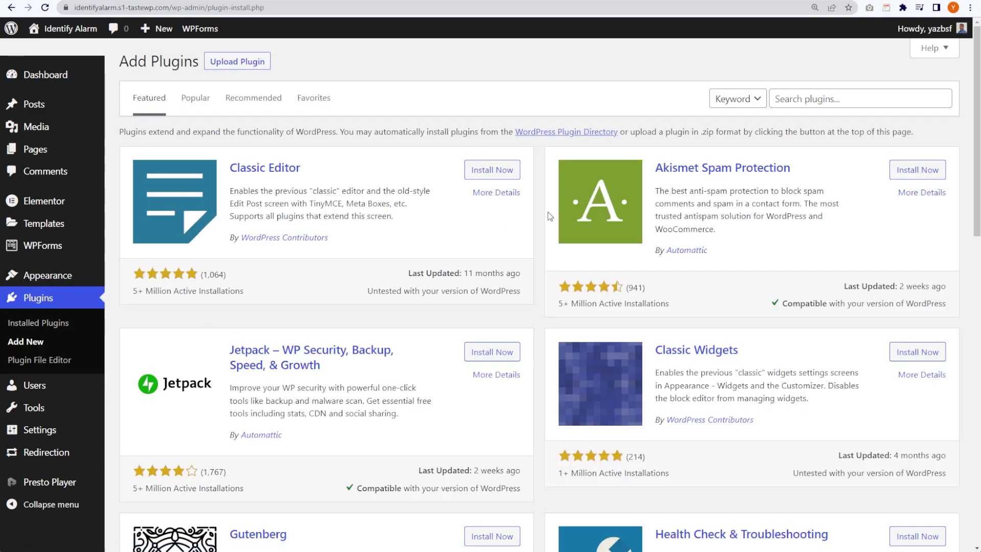
click(807, 101)
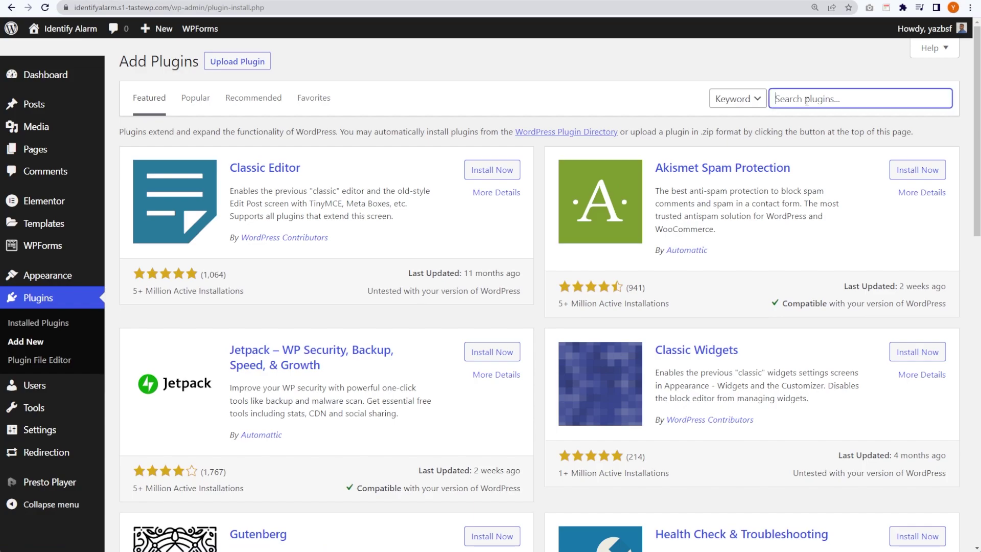
text(wpvivid)
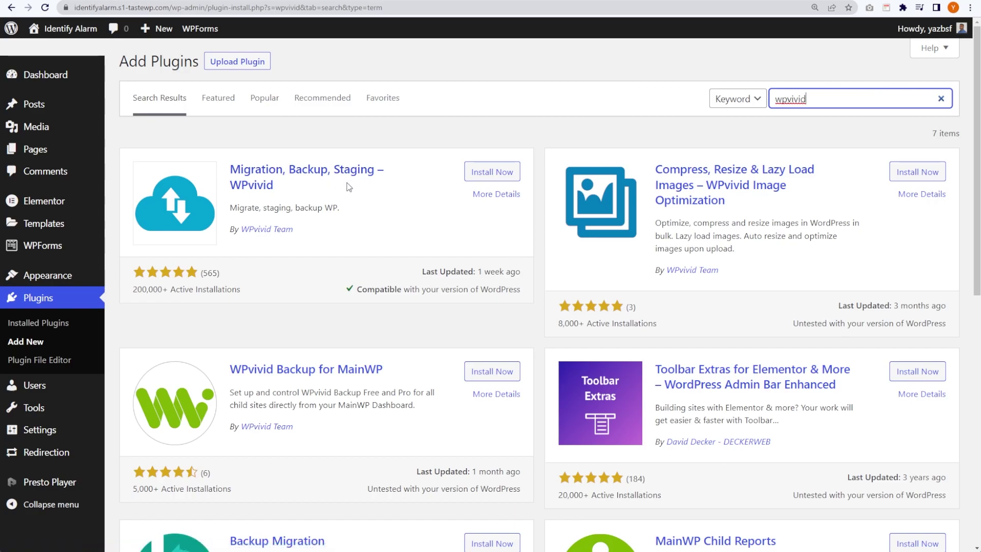
click(489, 175)
click(498, 177)
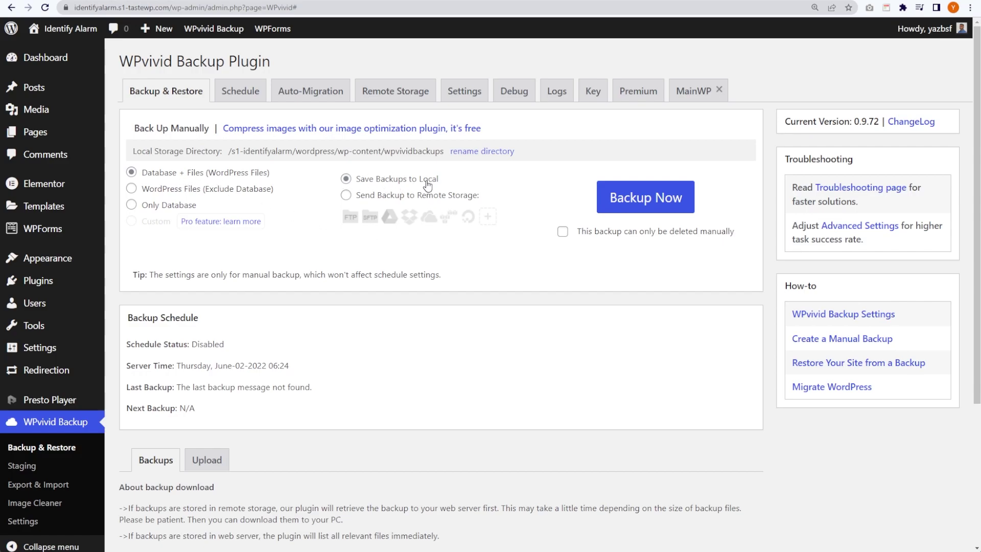
Run a manual full-site backup and scroll to its Jun-02-2022 06:28 entry in Backups.
click(652, 206)
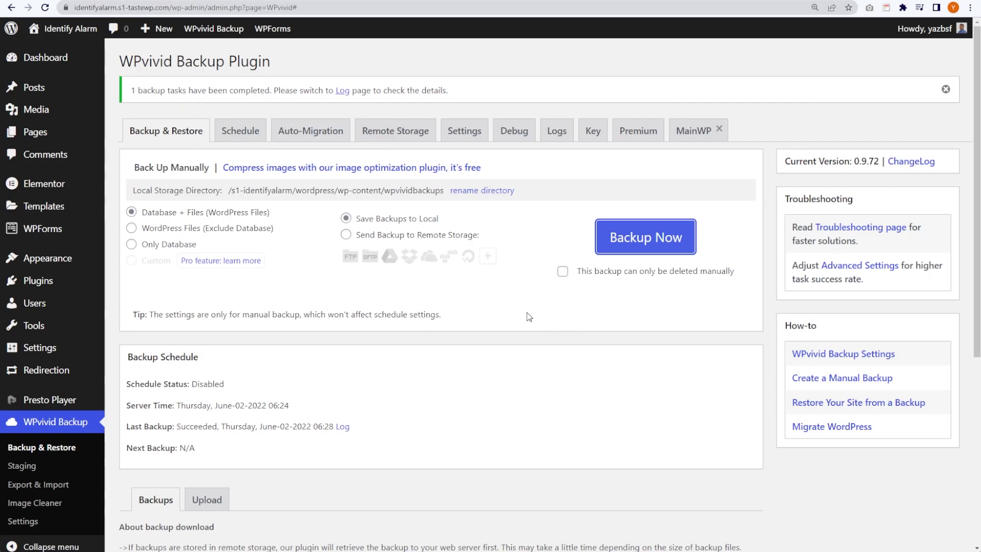
scroll(528, 312, down, 1)
scroll(527, 312, down, 4)
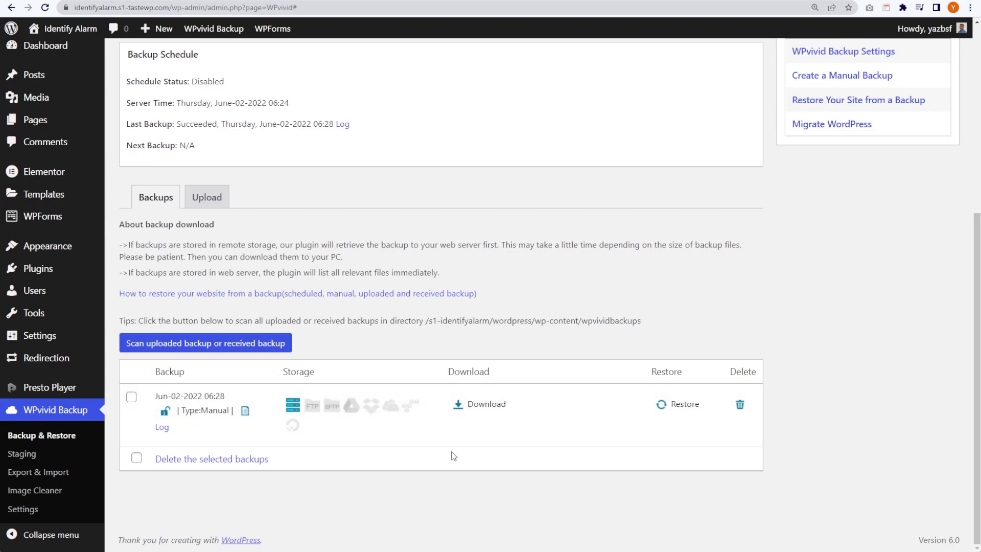
Download the 50.03 MB backup_all.zip, then switch to the Ahead Island browser window.
click(486, 404)
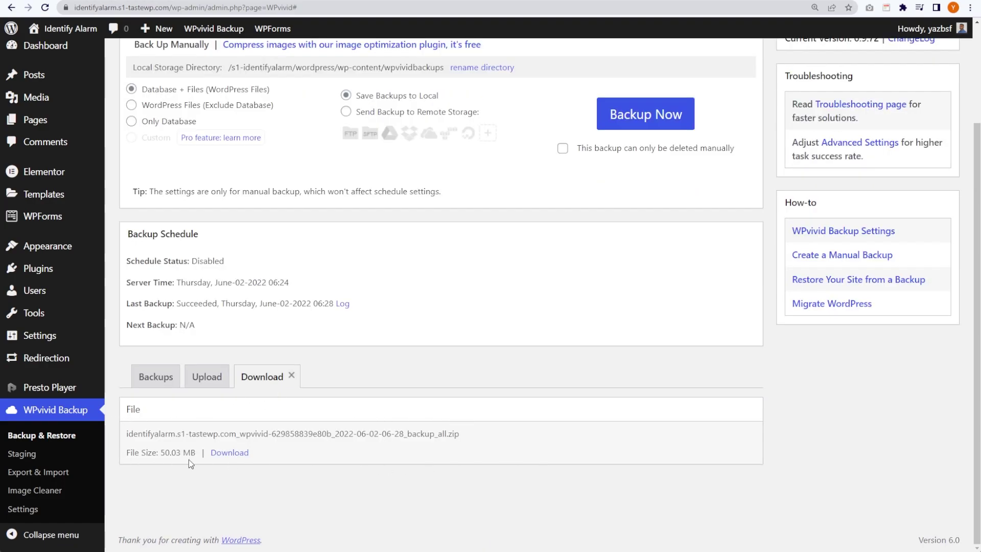
click(233, 453)
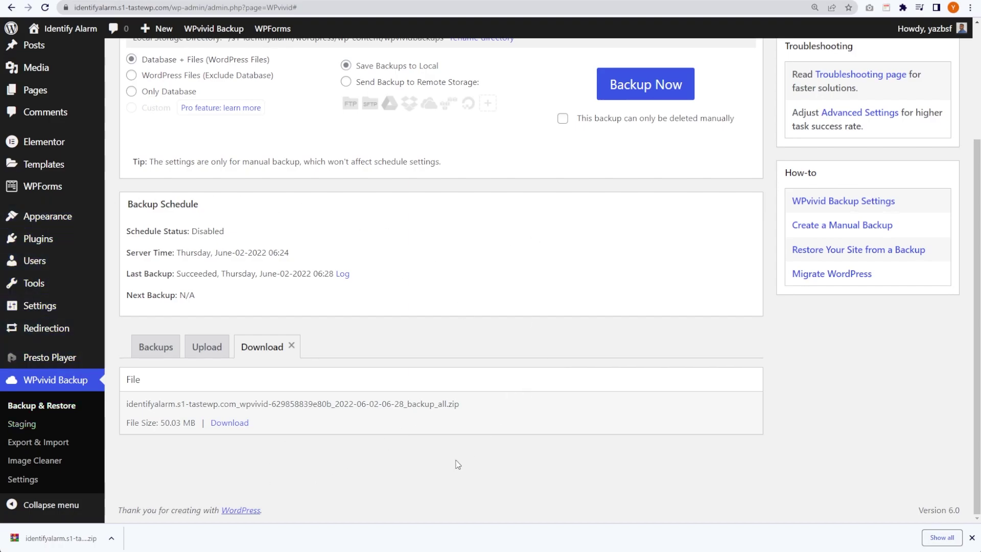
key(alt+Tab)
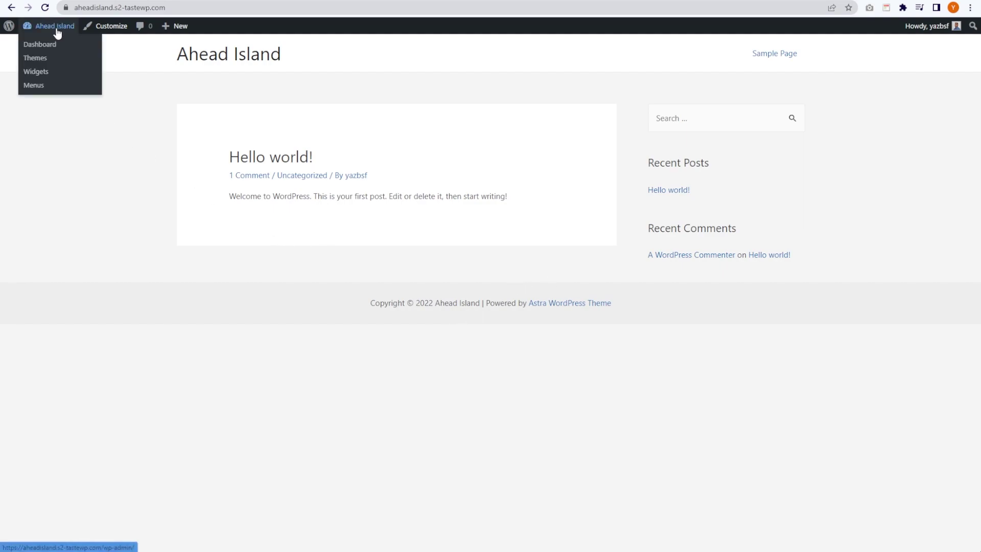
From the Ahead Island dashboard, go to WPvivid Backup > Backup & Restore.
click(45, 44)
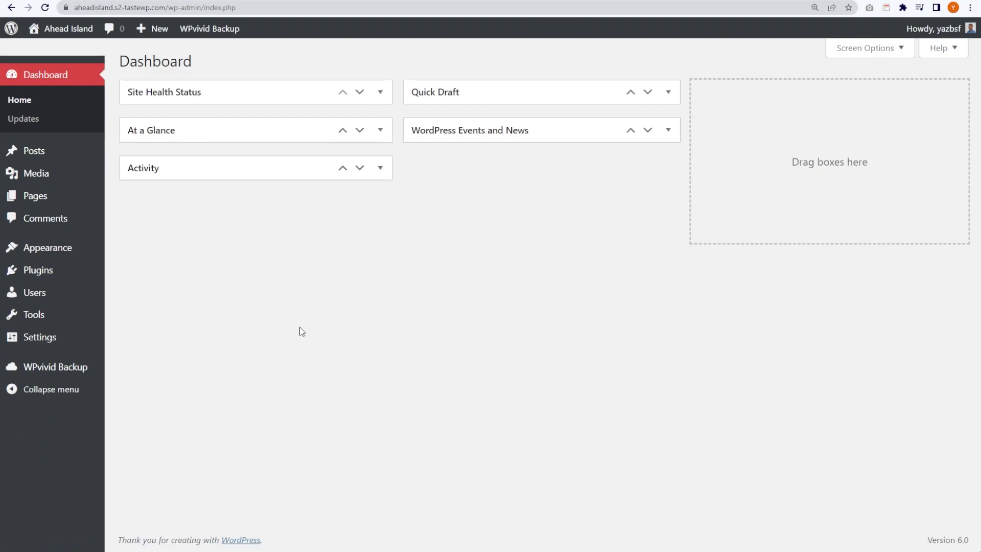
mouse_move(72, 373)
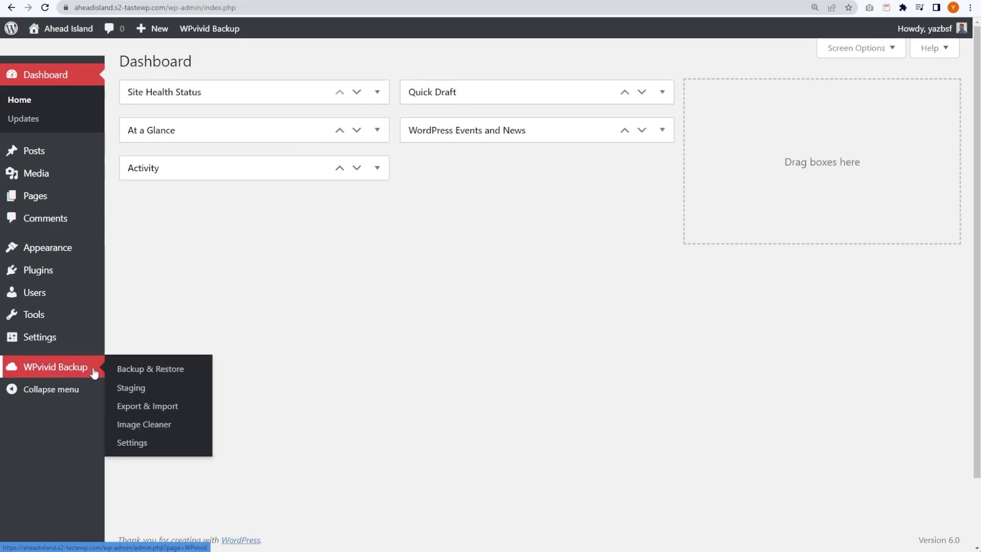
click(149, 373)
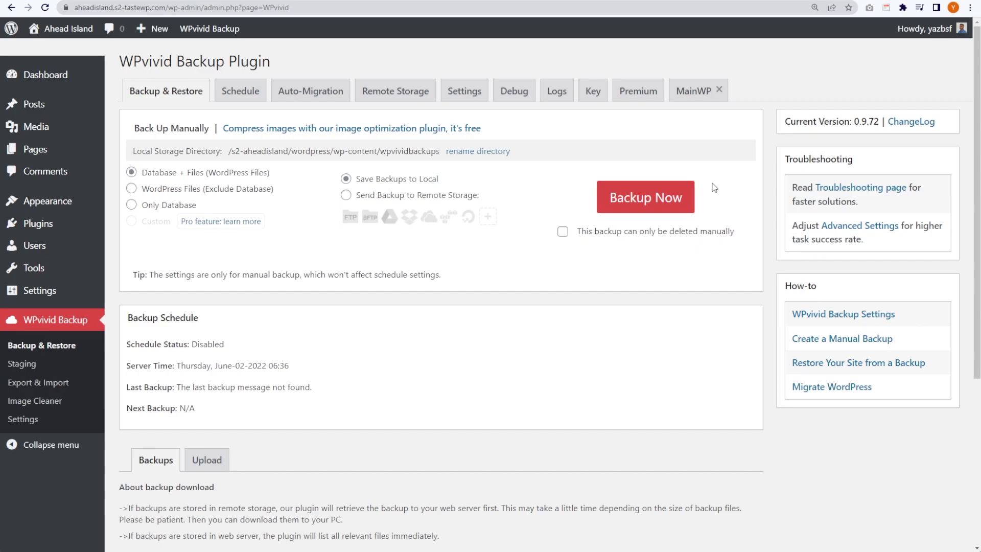
scroll(404, 312, down, 5)
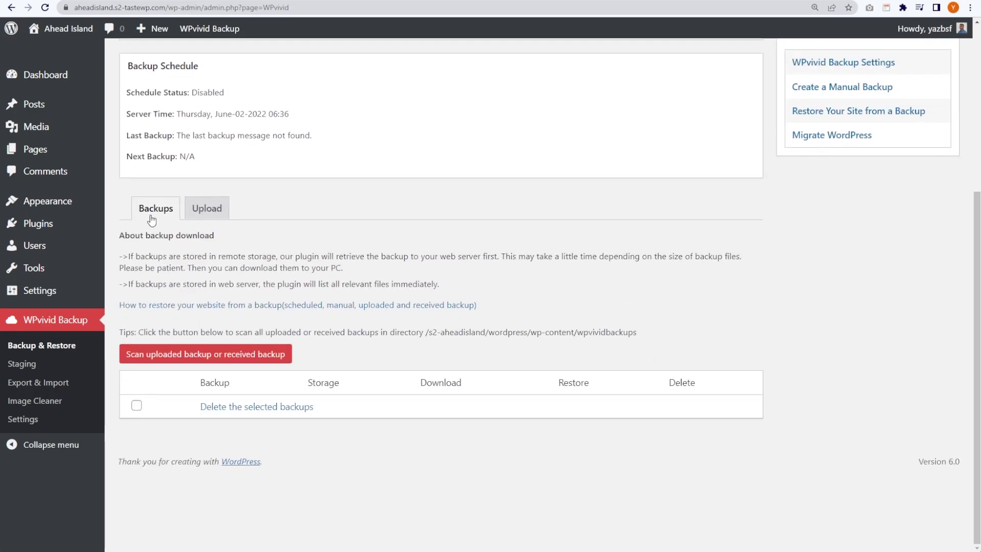
Upload backup_all.zip through WPvivid's Upload tab and acknowledge the completion alert.
click(215, 214)
scroll(358, 420, down, 5)
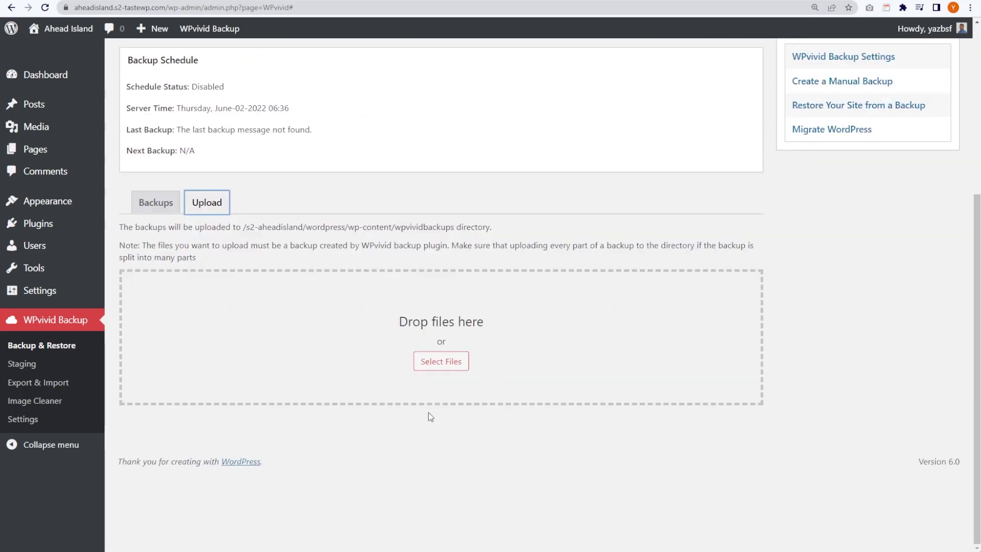
click(443, 367)
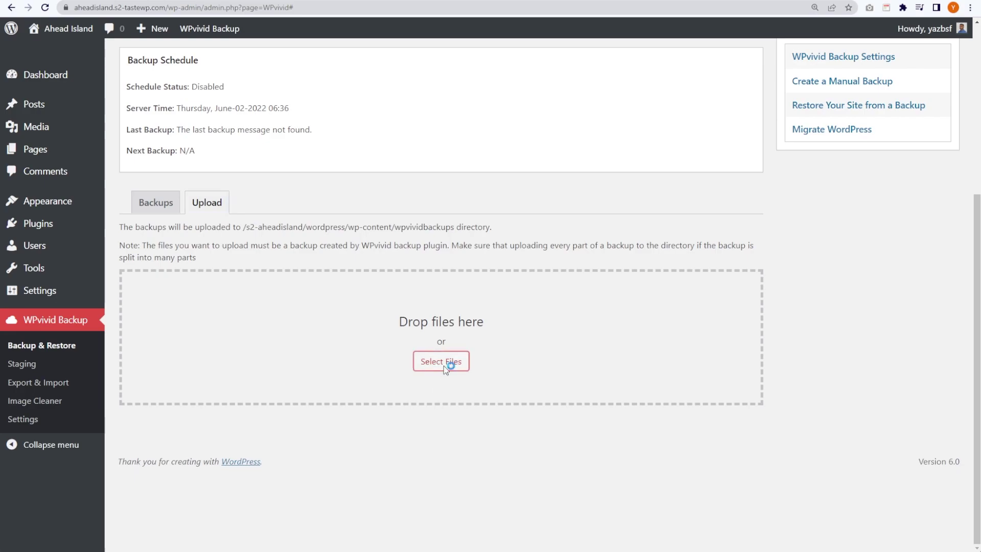
double_click(114, 87)
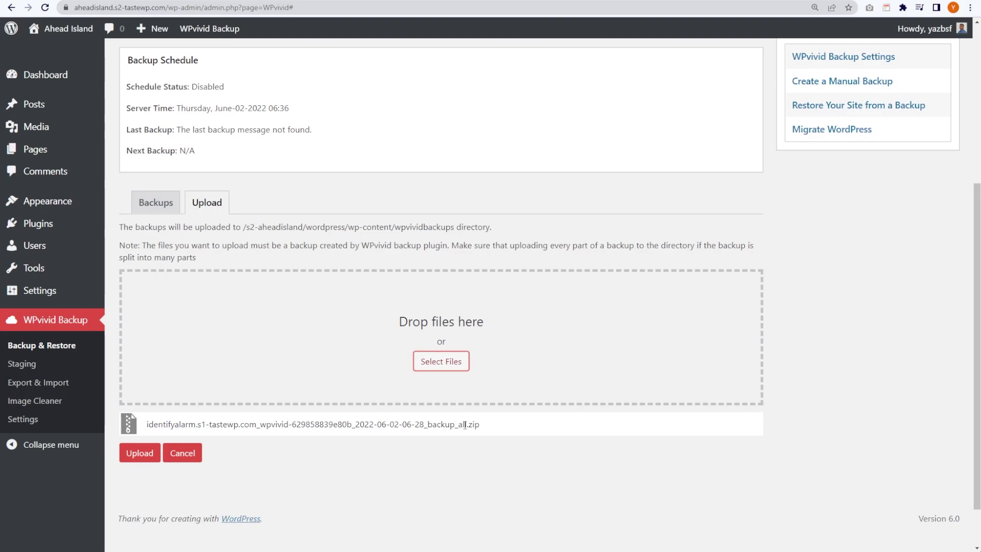
click(141, 454)
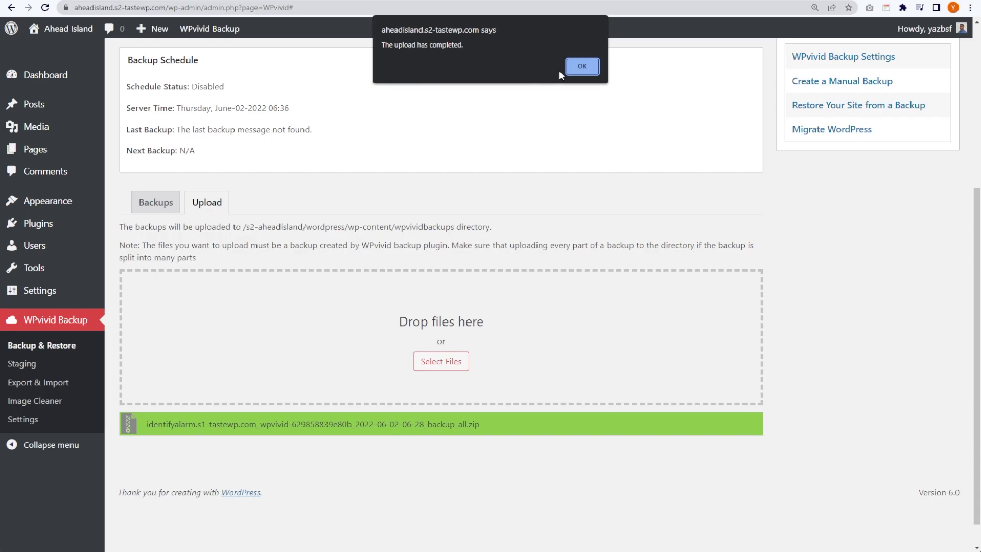
click(582, 67)
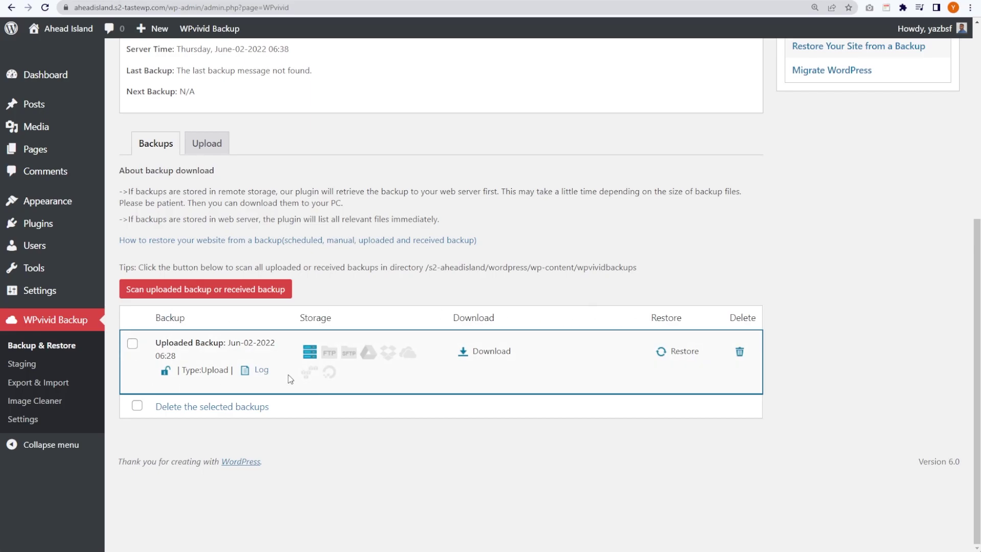
Restore Ahead Island from the uploaded Jun-02-2022 06:28 backup, confirming and dismissing the success alert.
click(684, 352)
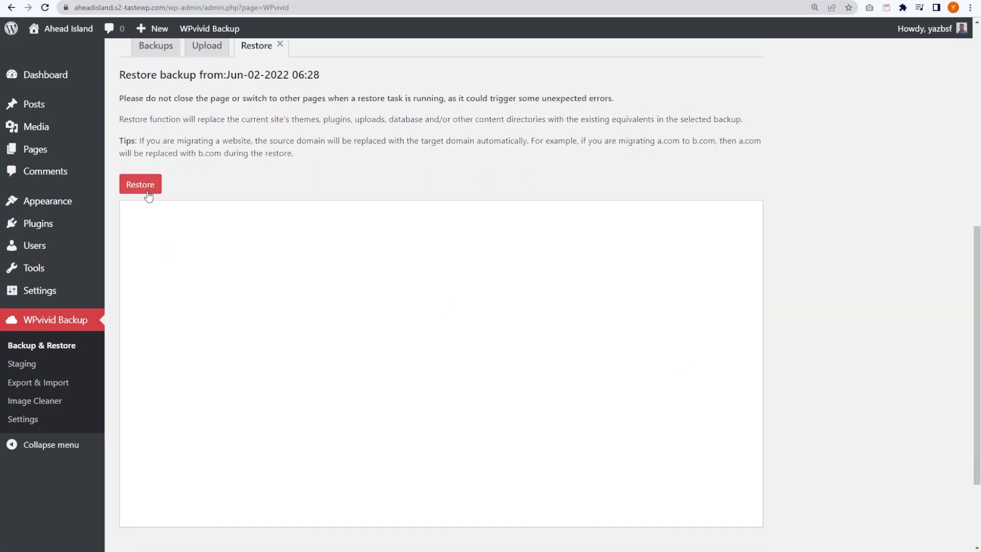
click(146, 193)
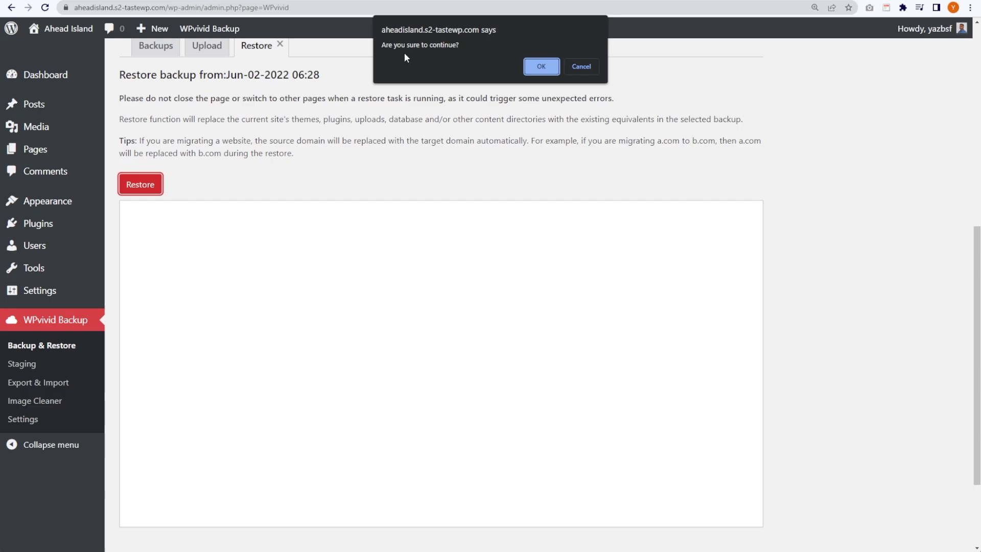
click(533, 68)
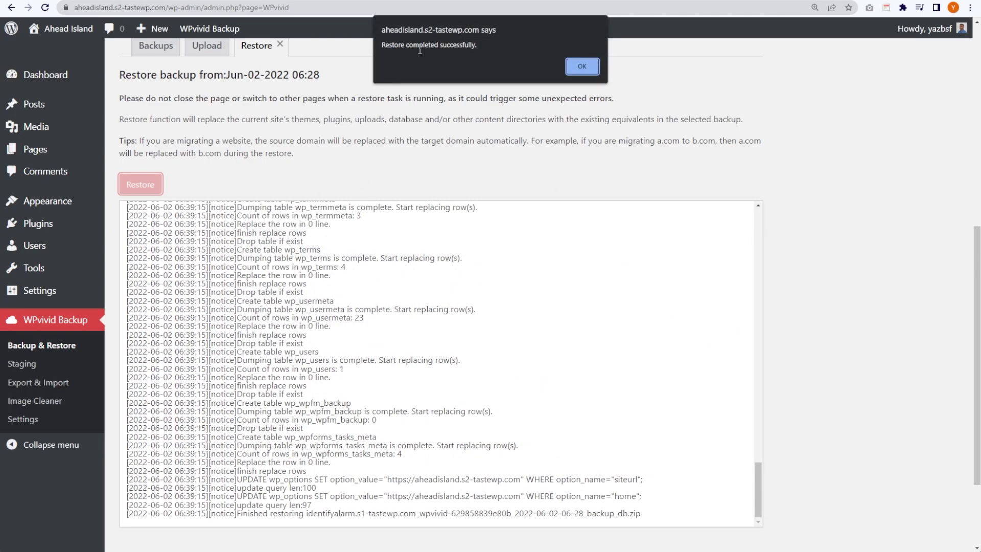
click(583, 67)
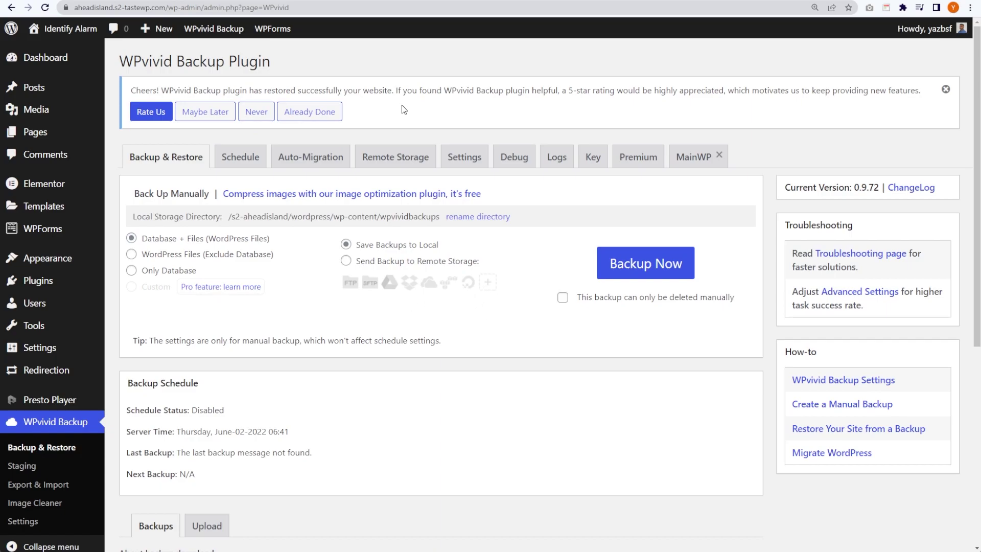
Visit the Ahead Island front end and scroll through the migrated Education homepage.
mouse_move(71, 32)
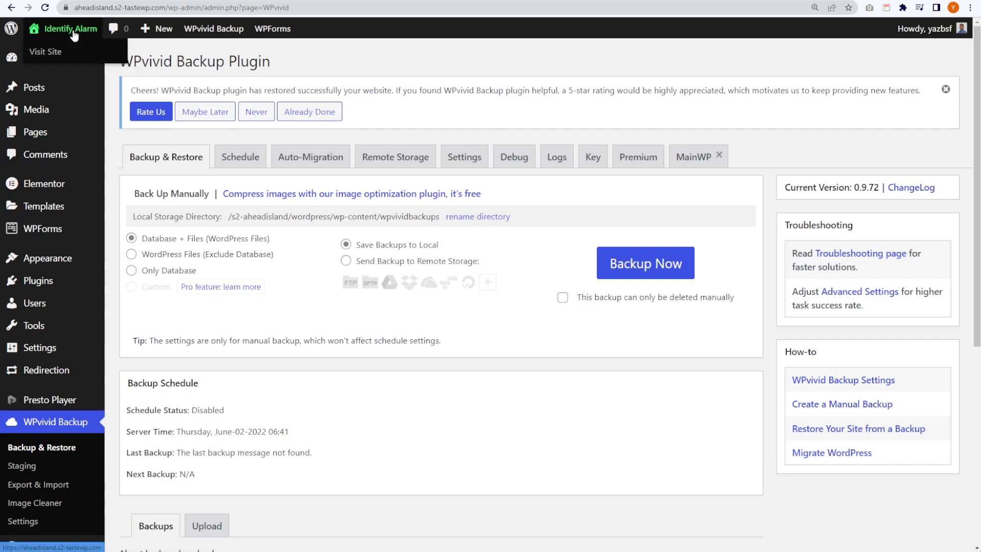
click(55, 52)
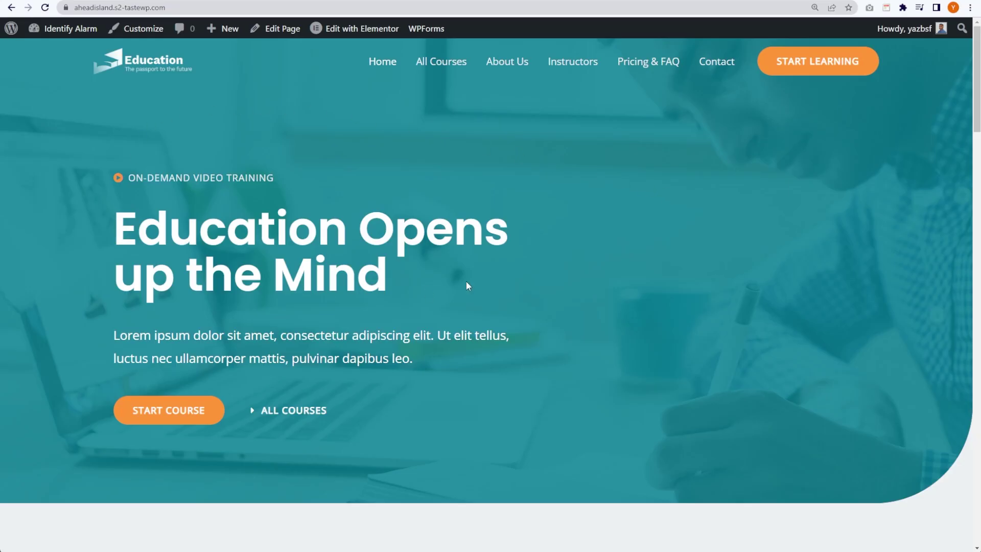
scroll(695, 171, down, 10)
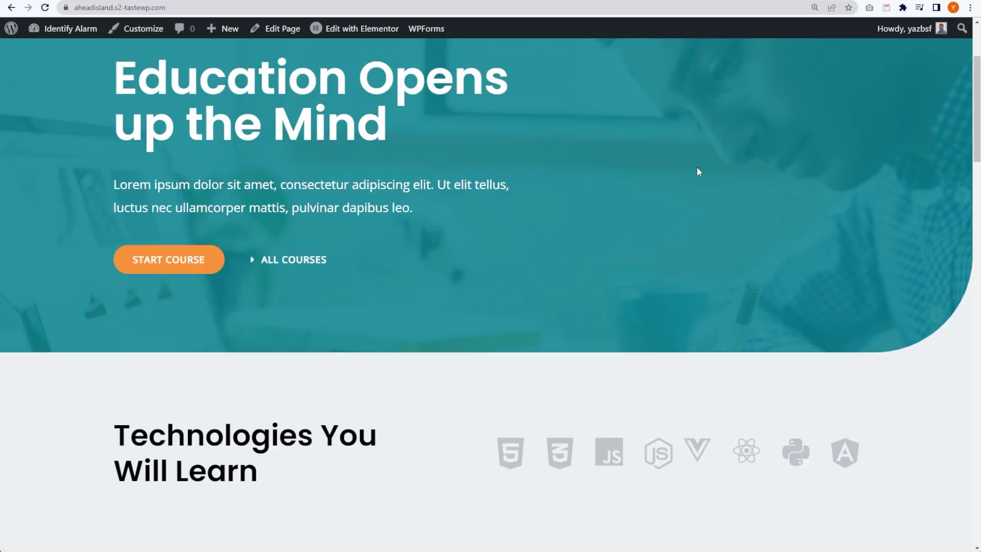
scroll(697, 173, down, 8)
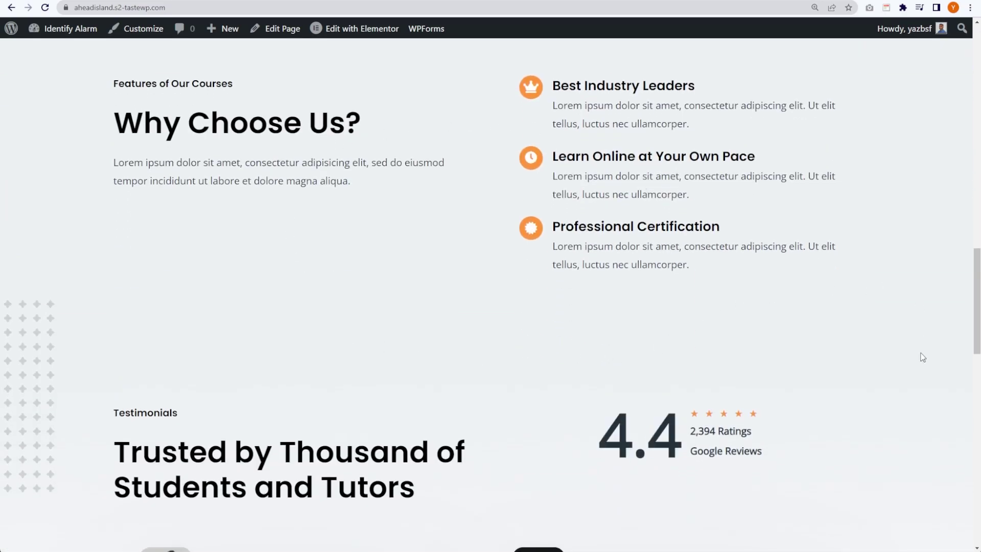
scroll(832, 340, up, 5)
scroll(832, 336, up, 15)
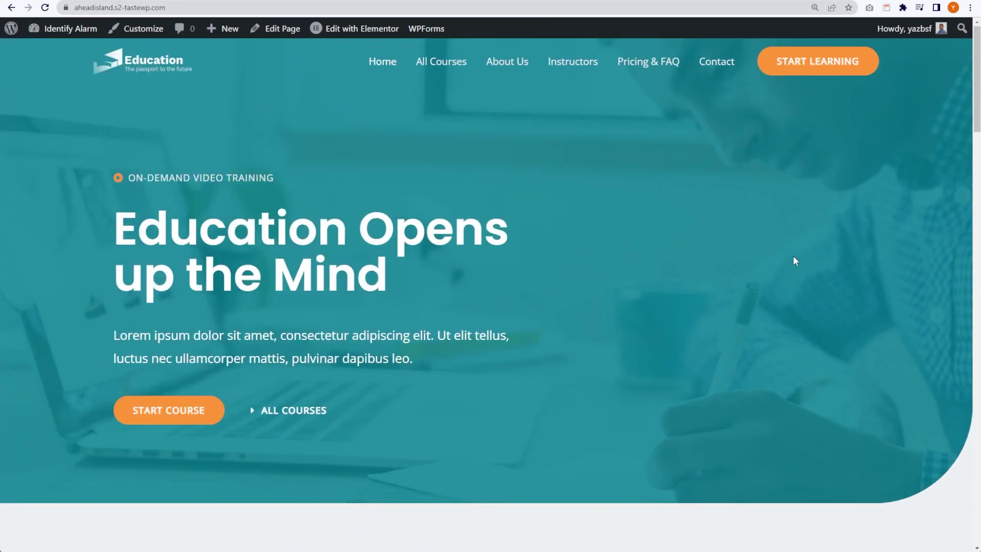